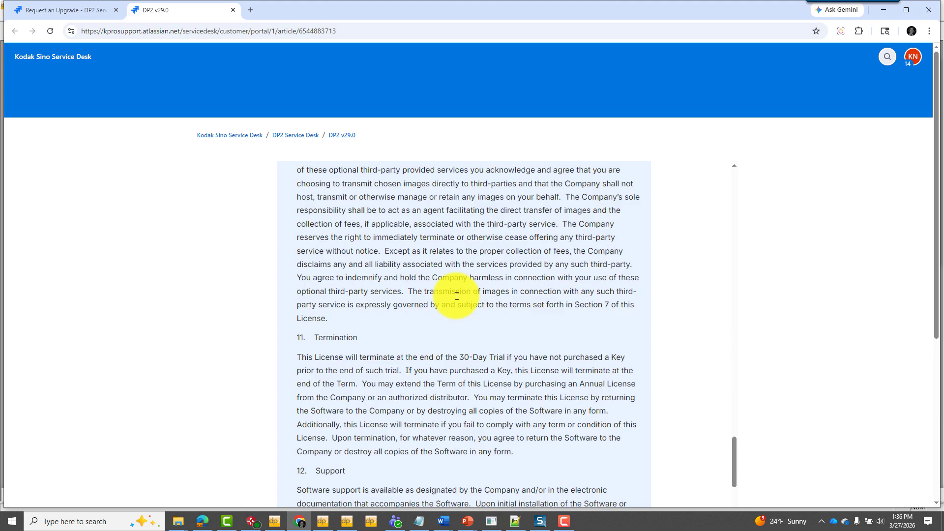
- Open the attached SystemMonitor_DP2Installation.pdf, read through installer choices, constraints and server installation instructions, and close the preview
scroll(457, 296, "down", 15)
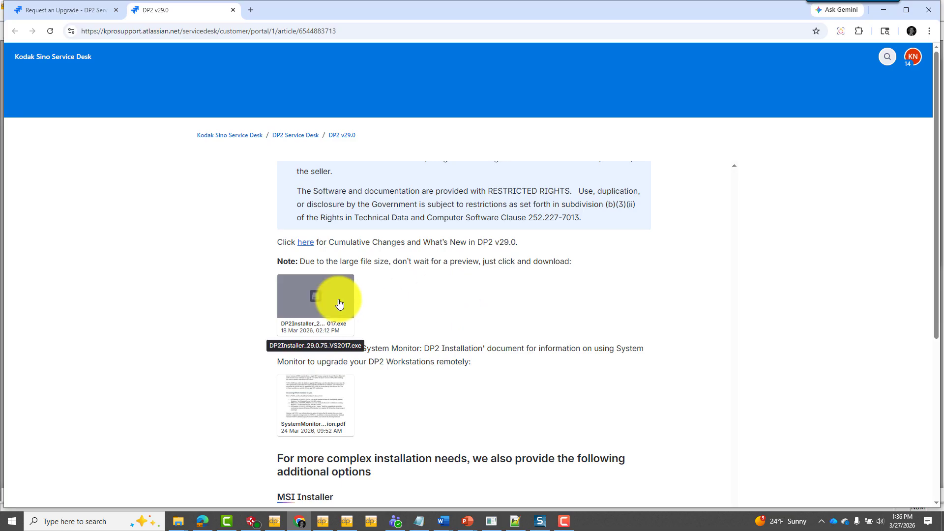
left_click(318, 406)
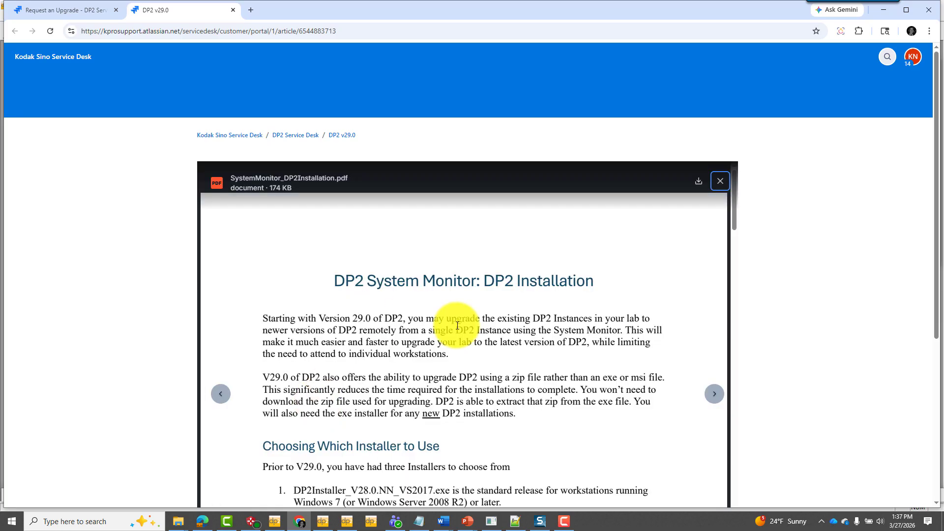
scroll(457, 325, "down", 5)
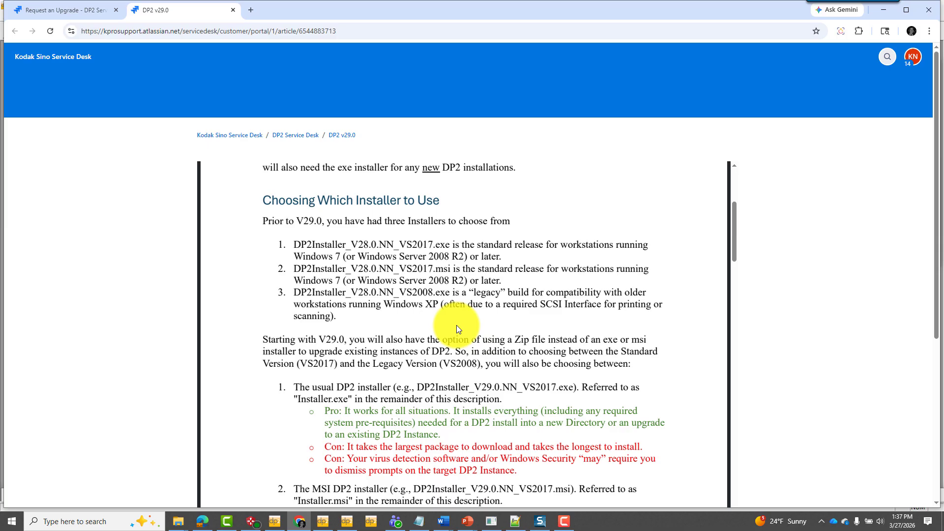
scroll(456, 325, "down", 6)
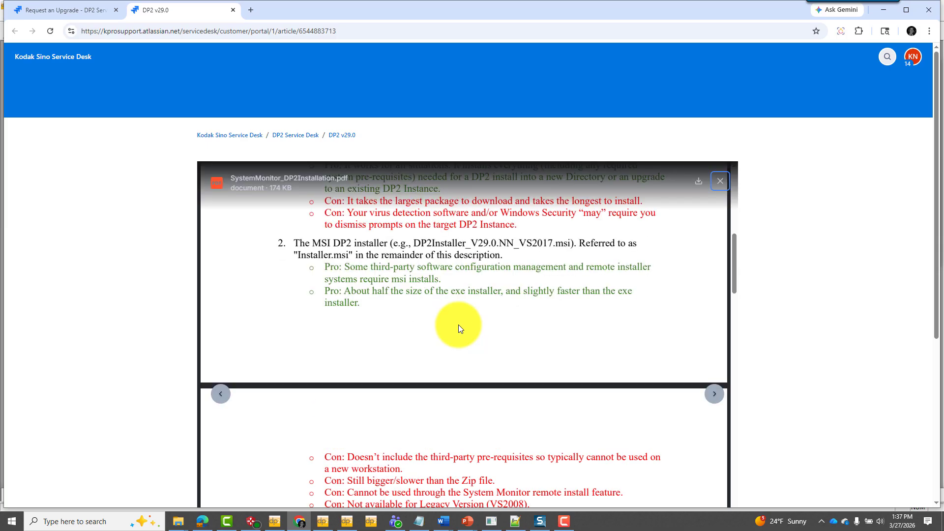
scroll(459, 324, "down", 4)
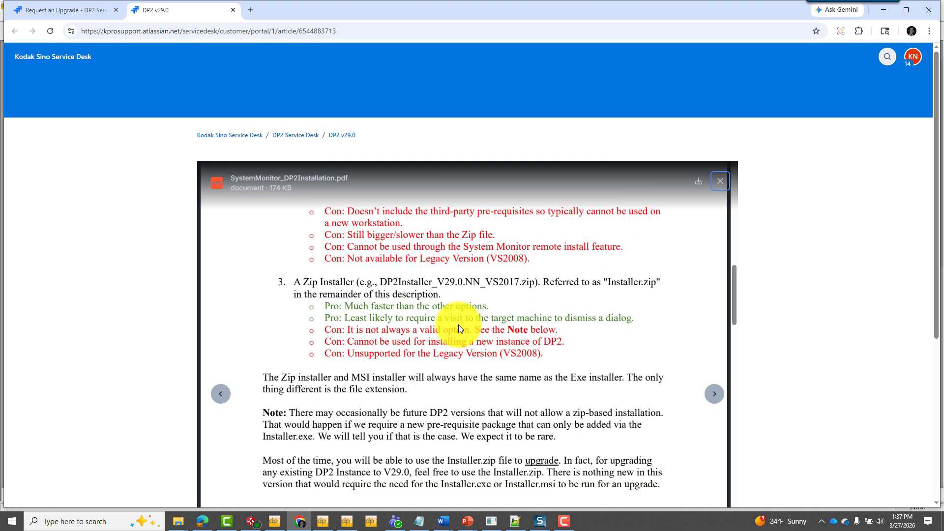
scroll(458, 325, "down", 5)
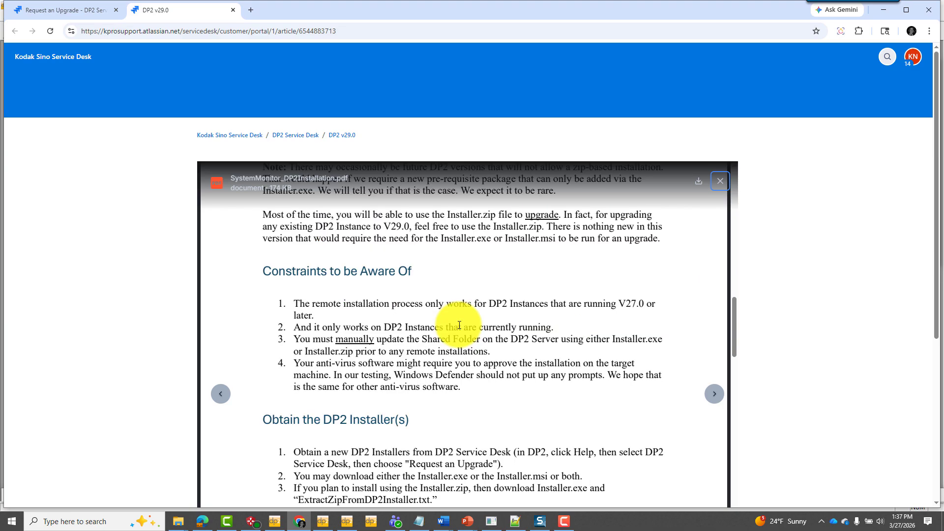
scroll(459, 325, "down", 5)
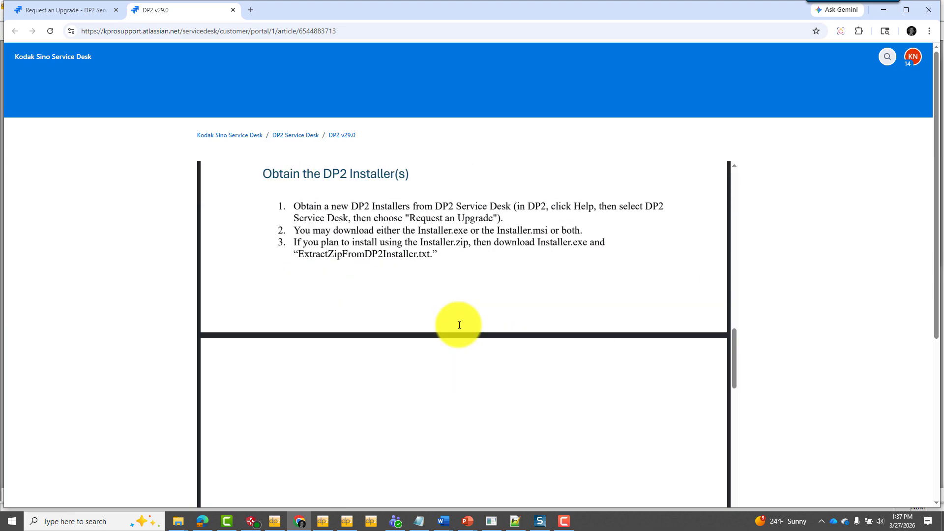
scroll(458, 325, "down", 5)
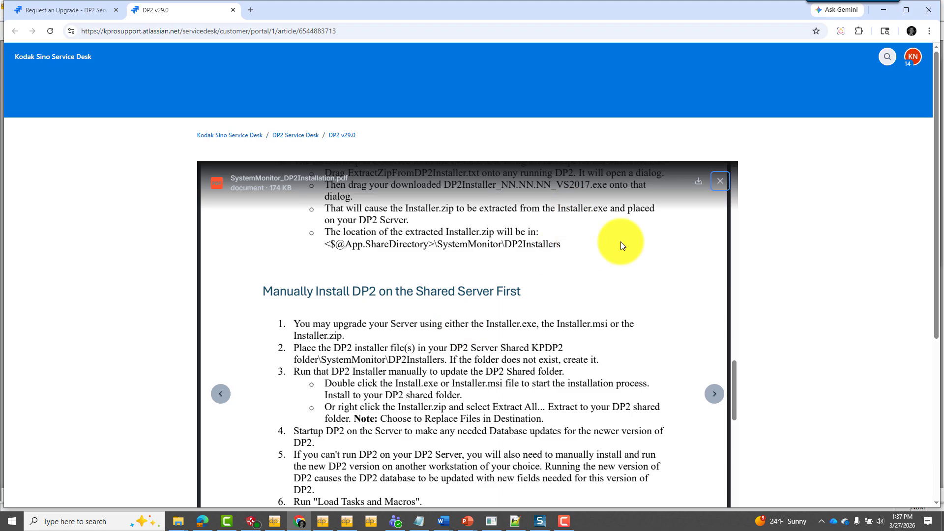
left_click(726, 180)
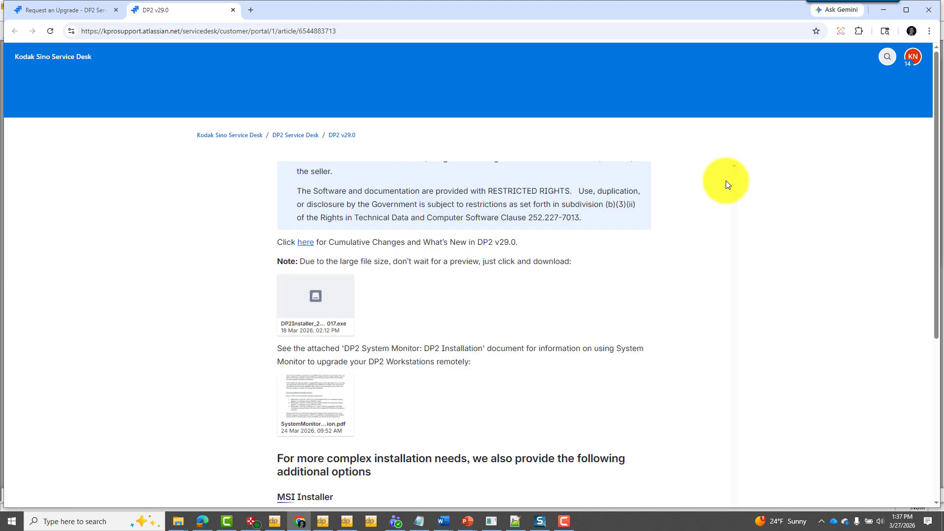
- Review the MSI Installer and Zip Extractor sections of the DP2 v29.0 article, including the script's version requirement
scroll(396, 174, "down", 5)
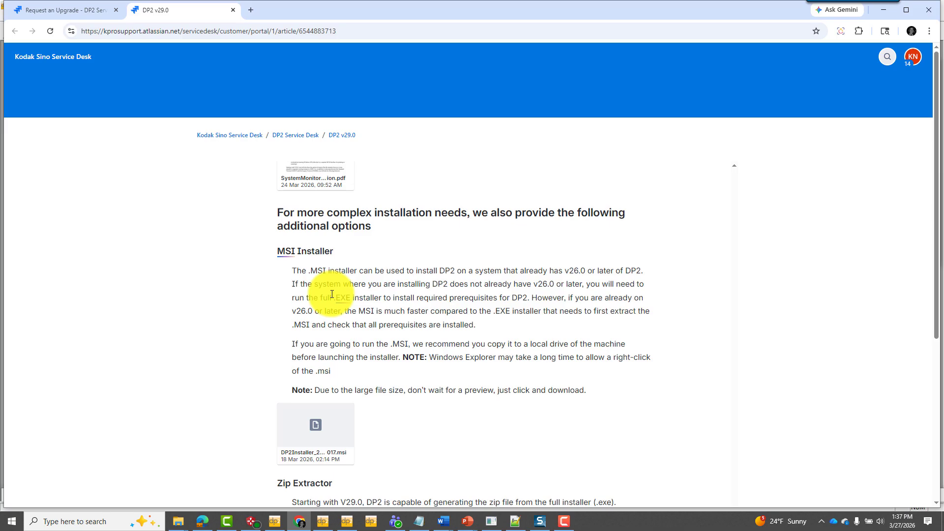
scroll(332, 294, "down", 4)
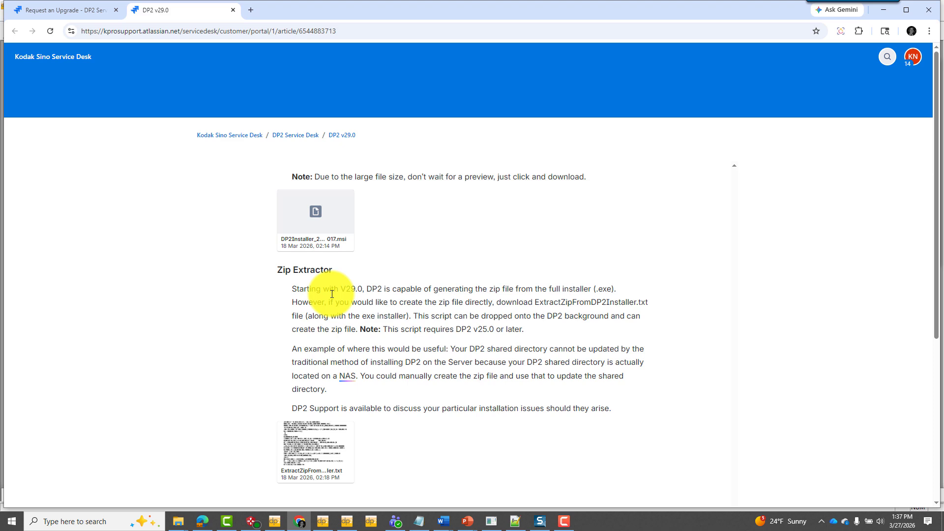
triple_click(332, 272)
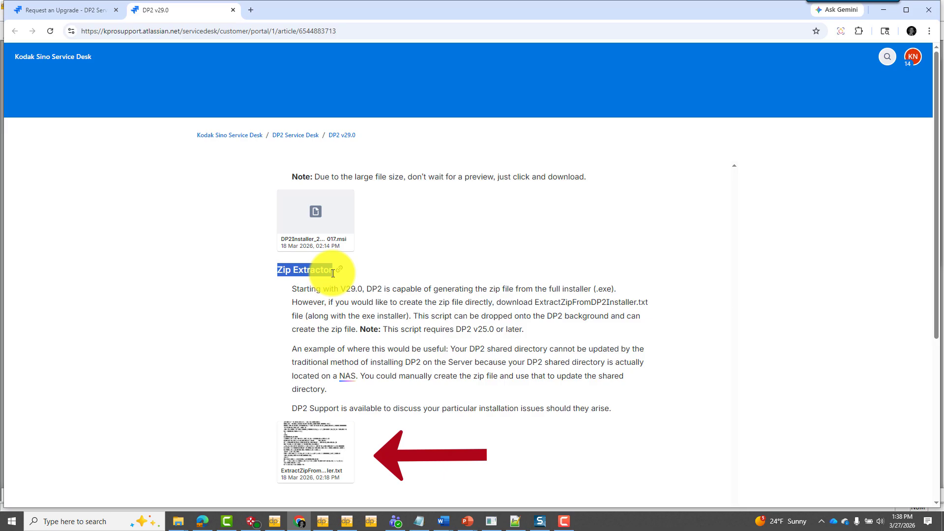
left_click(312, 309)
left_click_drag(278, 290, 420, 375)
left_click(565, 369)
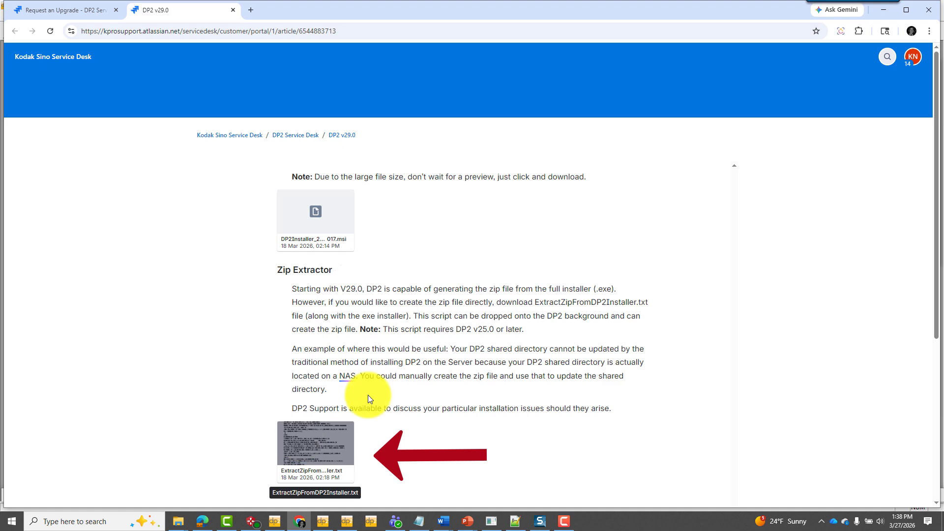
left_click_drag(457, 329, 531, 331)
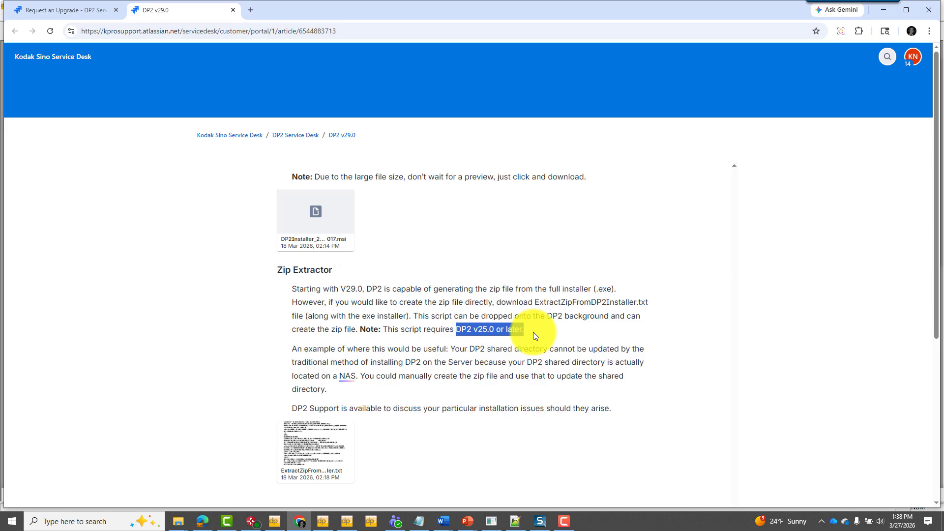
- Download the full installer DP2Installer_29.0.75_VS2017.exe from the DP2 v29.0 article
scroll(533, 332, "up", 5)
scroll(533, 331, "up", 4)
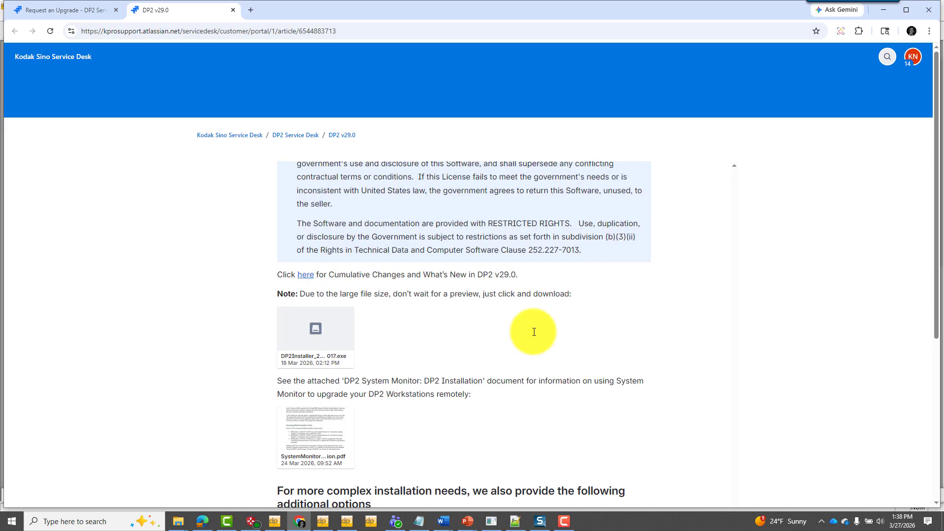
left_click(317, 328)
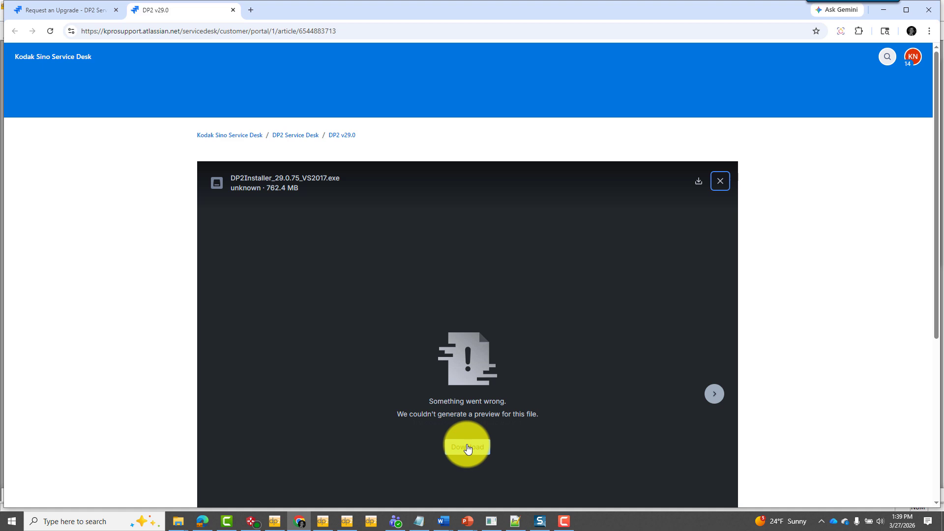
left_click(468, 447)
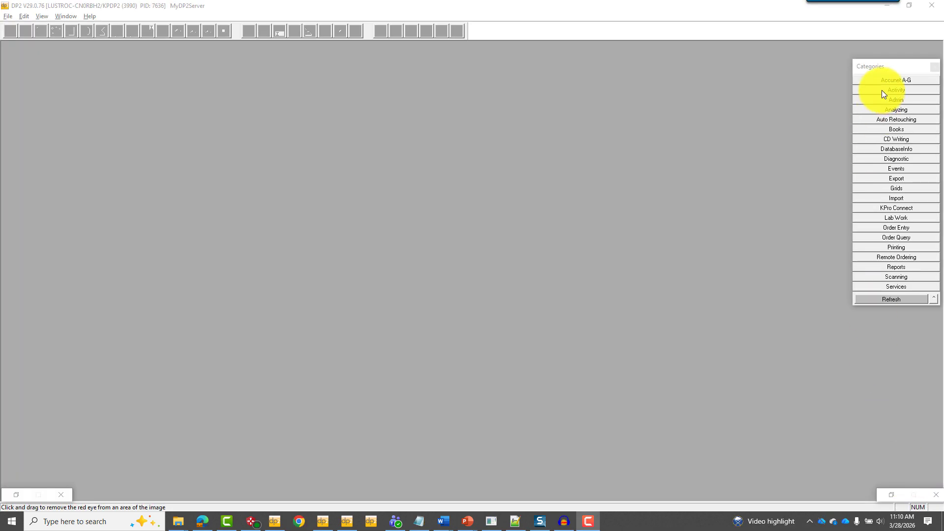
- Switch to DP2, open the System Monitor from the Activity category, and display its DP2 Installation page
left_click(895, 90)
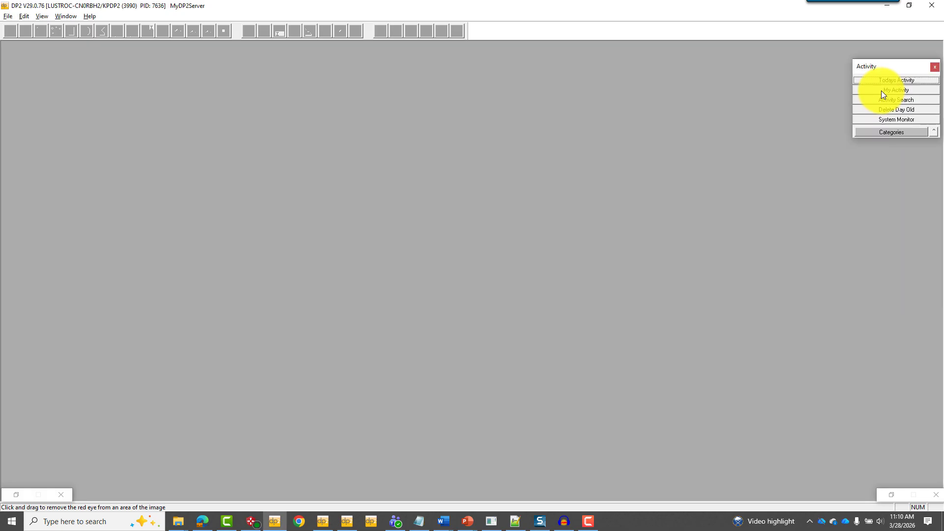
left_click(884, 120)
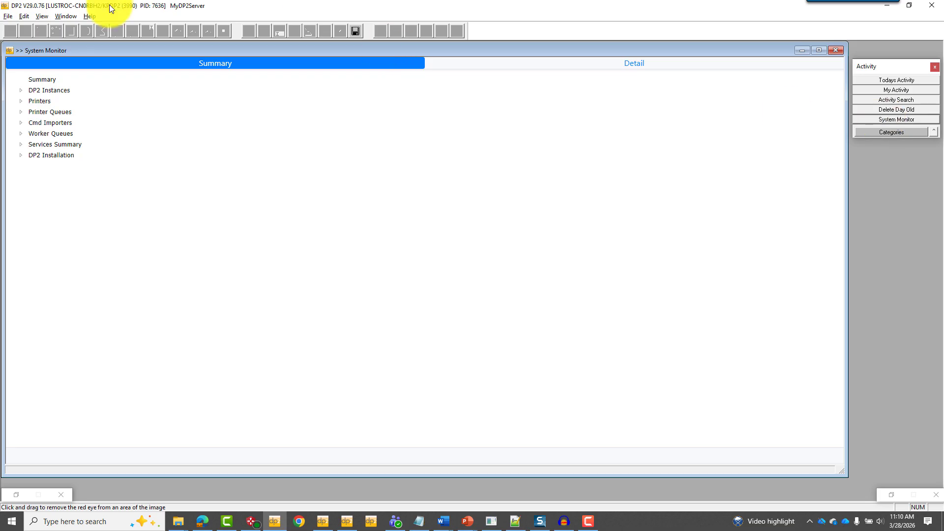
left_click(36, 158)
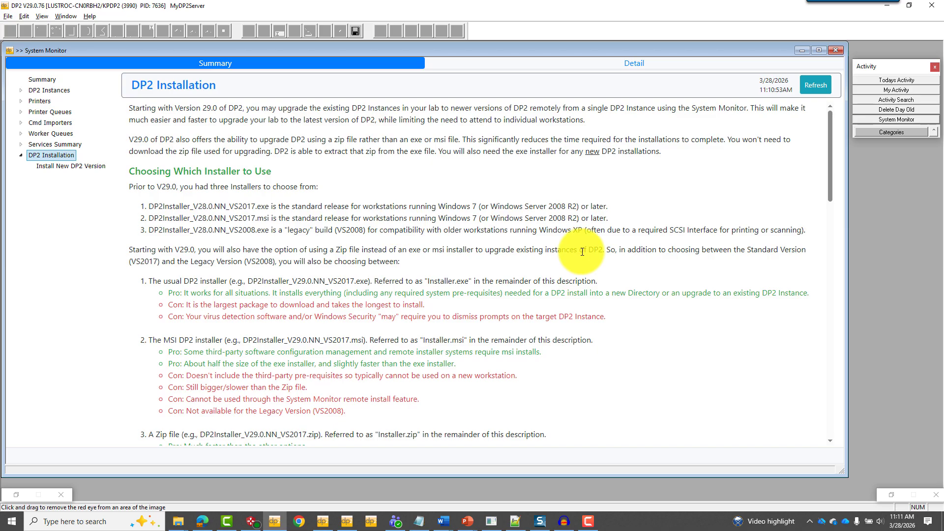
- Read the DP2 Installation instructions on obtaining installers, manually updating the shared server, and remotely installing on workstations
scroll(582, 252, "down", 5)
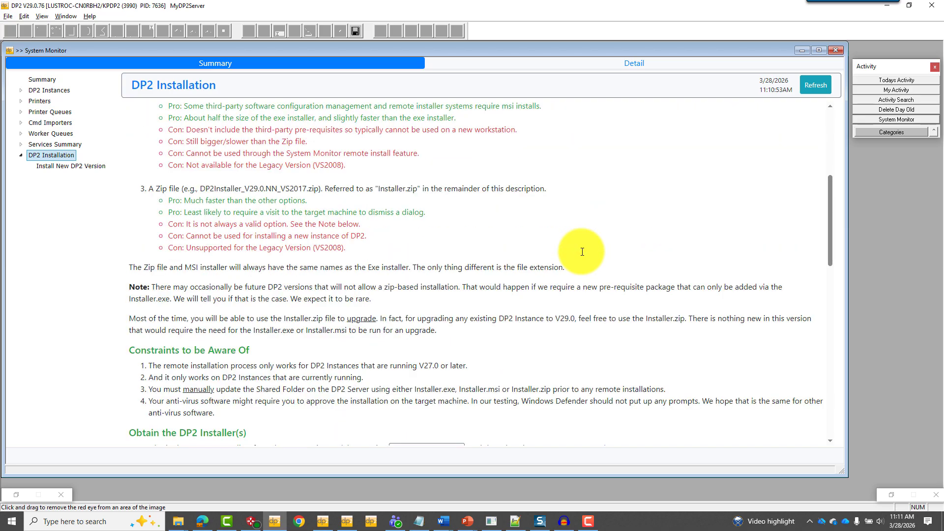
scroll(582, 252, "down", 5)
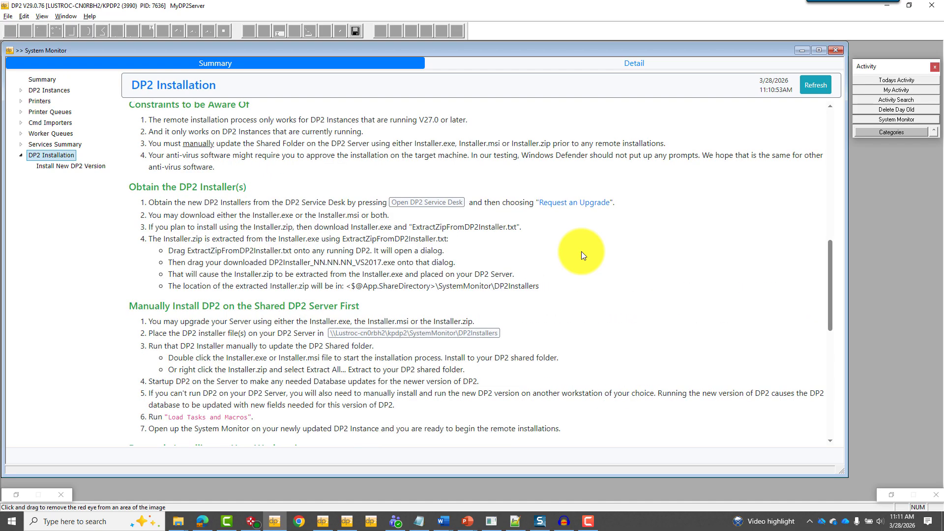
left_click_drag(148, 202, 335, 207)
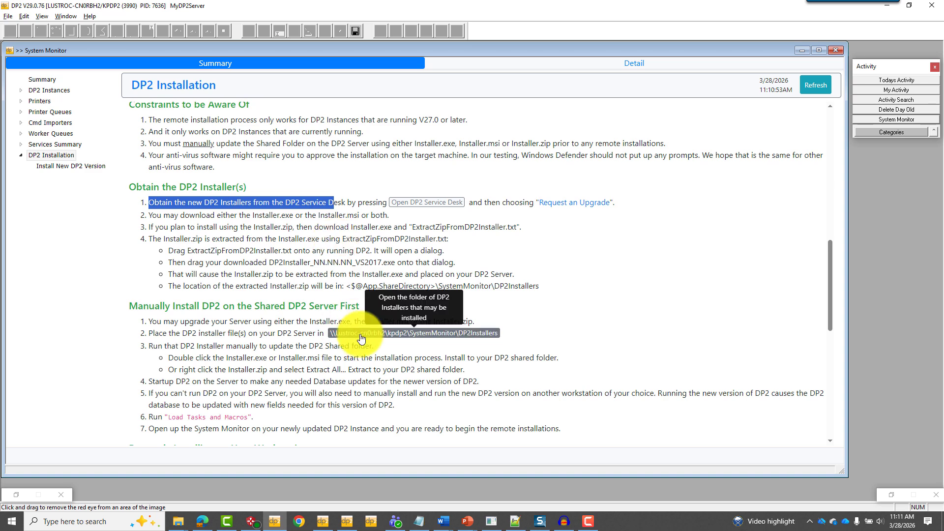
left_click_drag(137, 307, 348, 305)
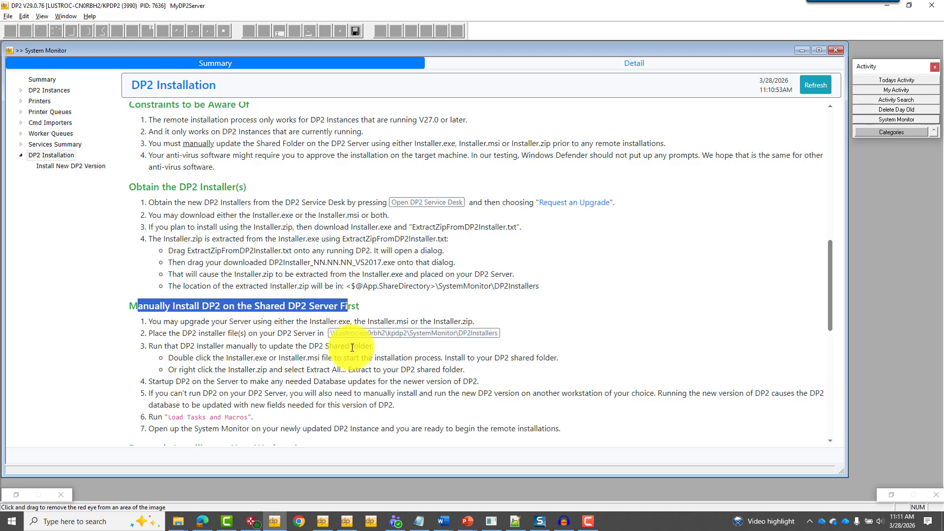
left_click(375, 338)
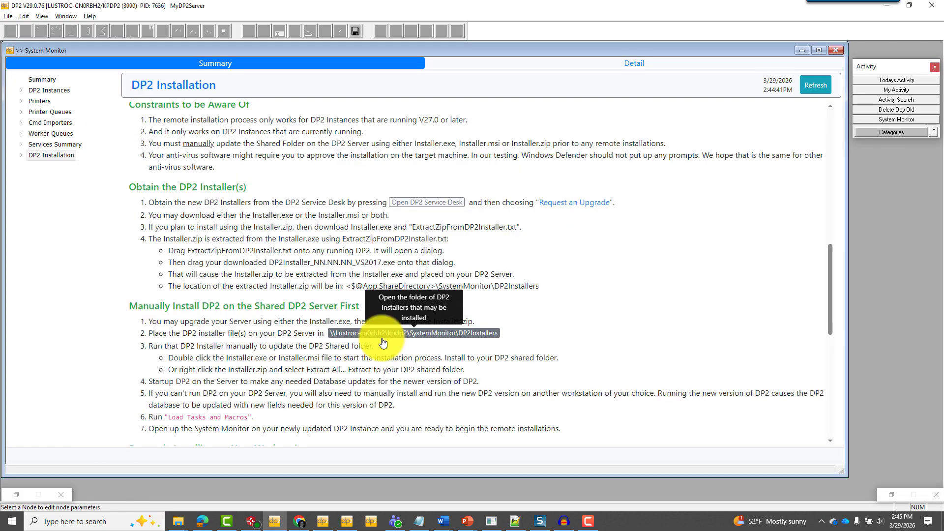
scroll(383, 343, "down", 5)
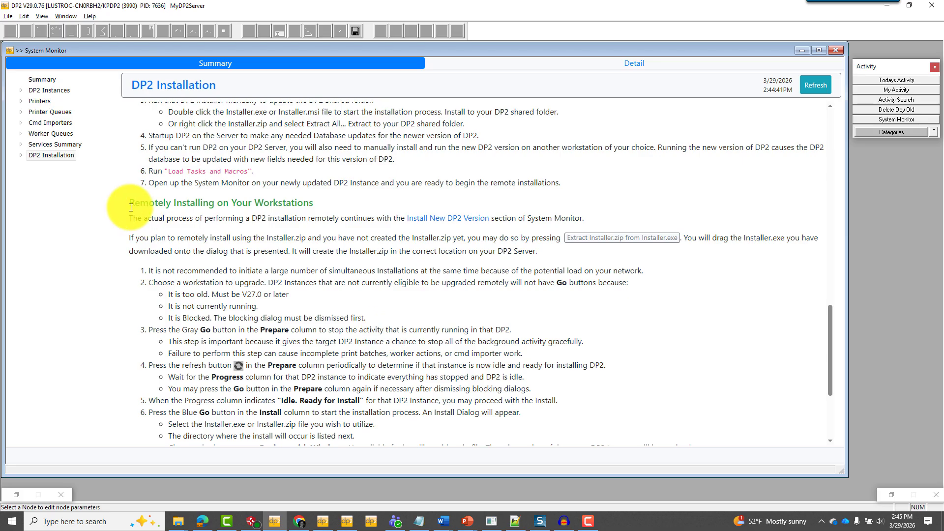
left_click_drag(131, 207, 313, 204)
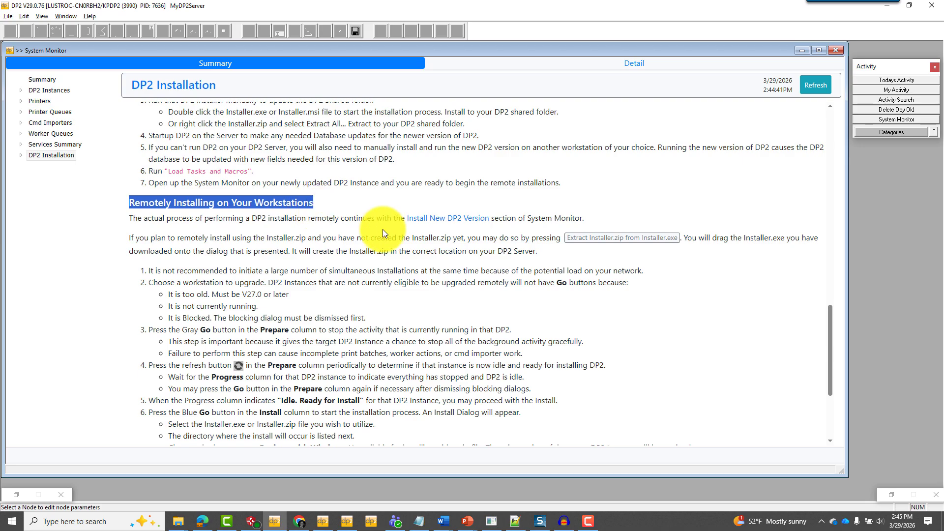
left_click(566, 253)
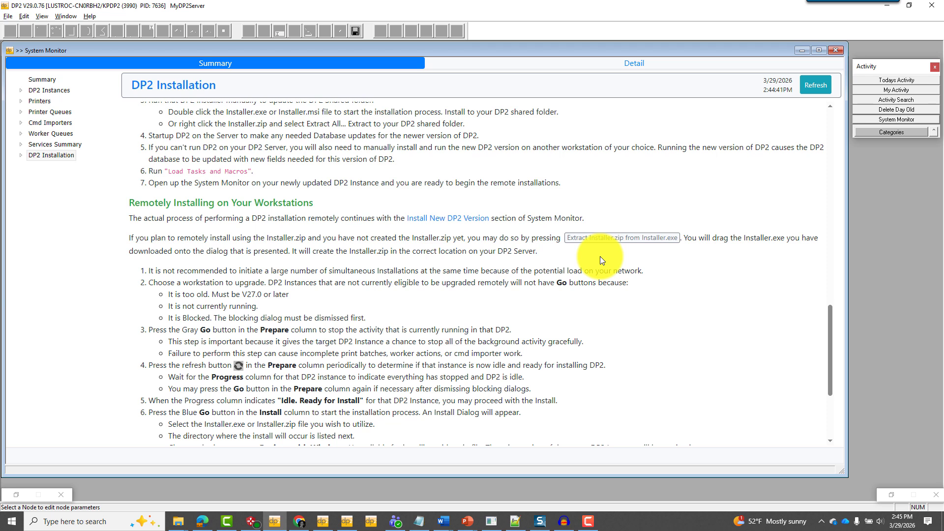
- Open the dialog for extracting Installer.zip from Installer.exe and the server's DP2Installers folder, placing the folder window clear of the dialog
left_click(606, 239)
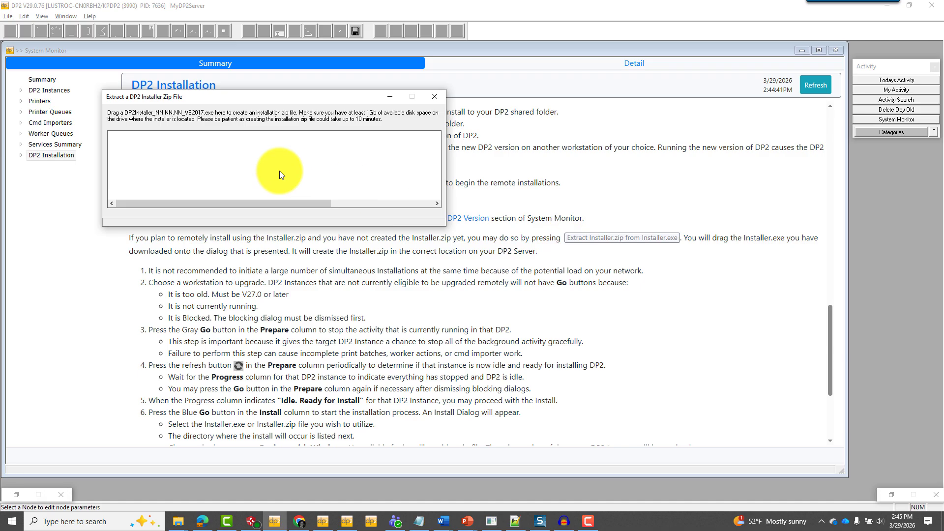
scroll(441, 305, "up", 5)
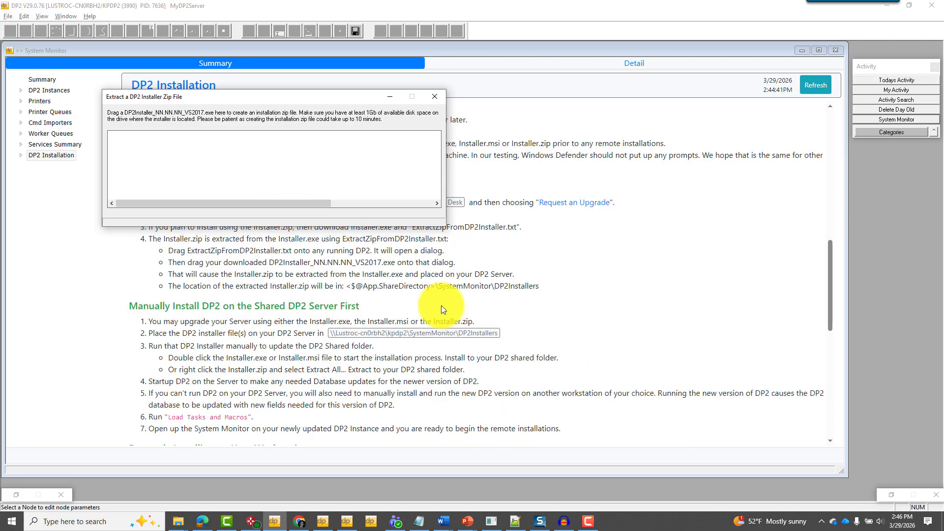
left_click(422, 339)
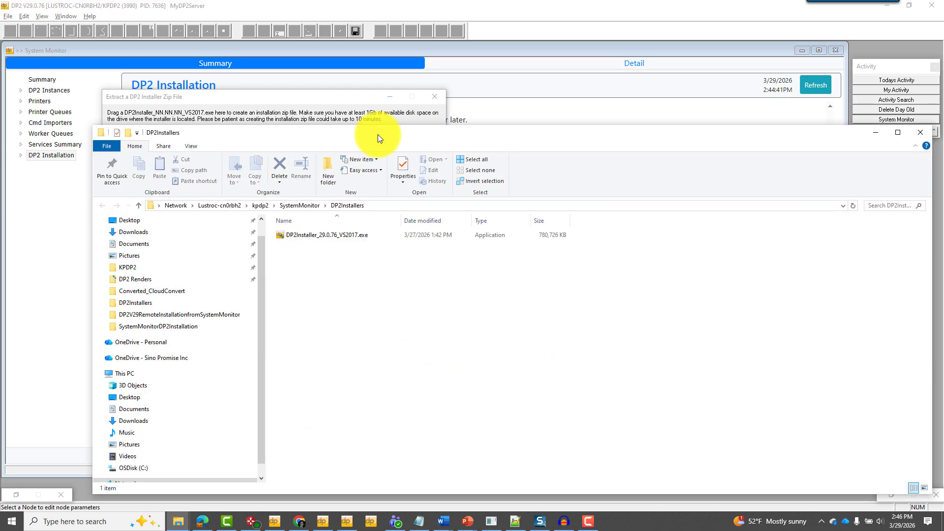
left_click_drag(378, 134, 571, 229)
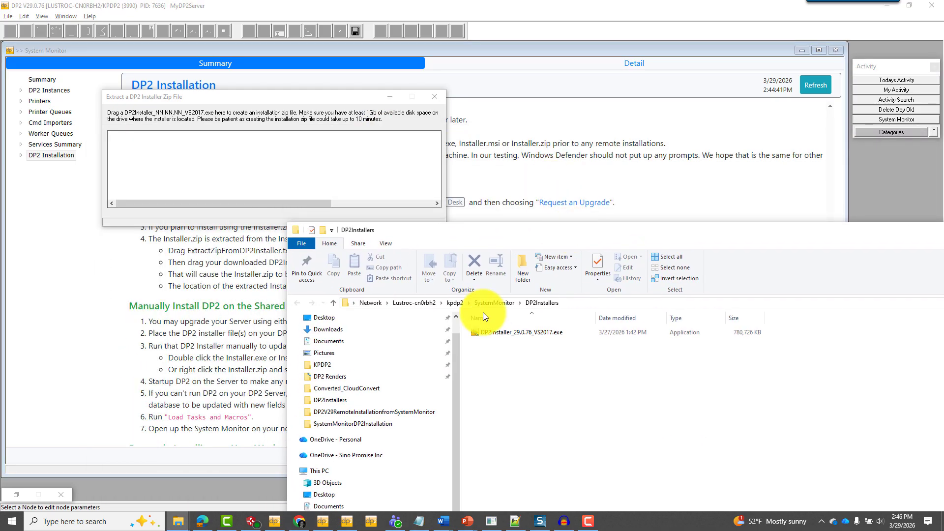
- Extract the installation zip from DP2Installer_29.0.76_VS2017.exe in the extraction dialog, allowing the installer to run
left_click(506, 335)
left_click_drag(506, 335, 256, 162)
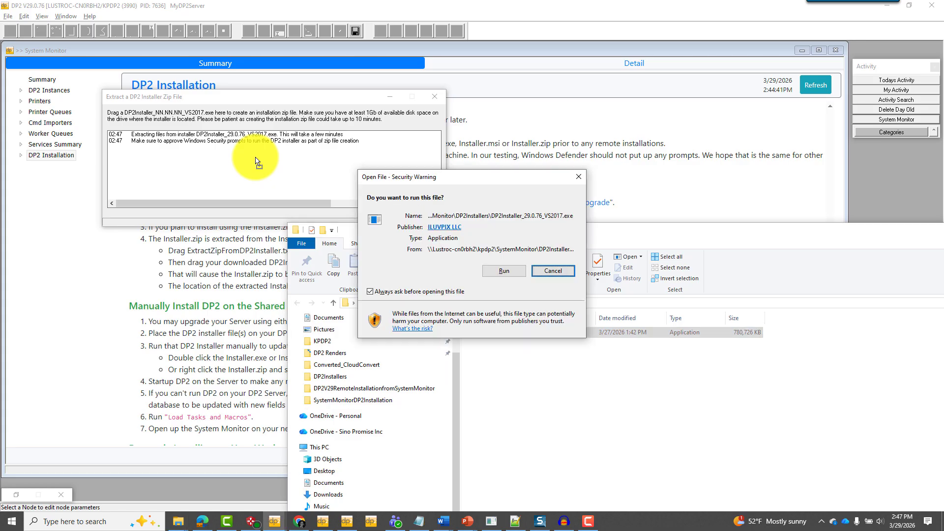
left_click(503, 270)
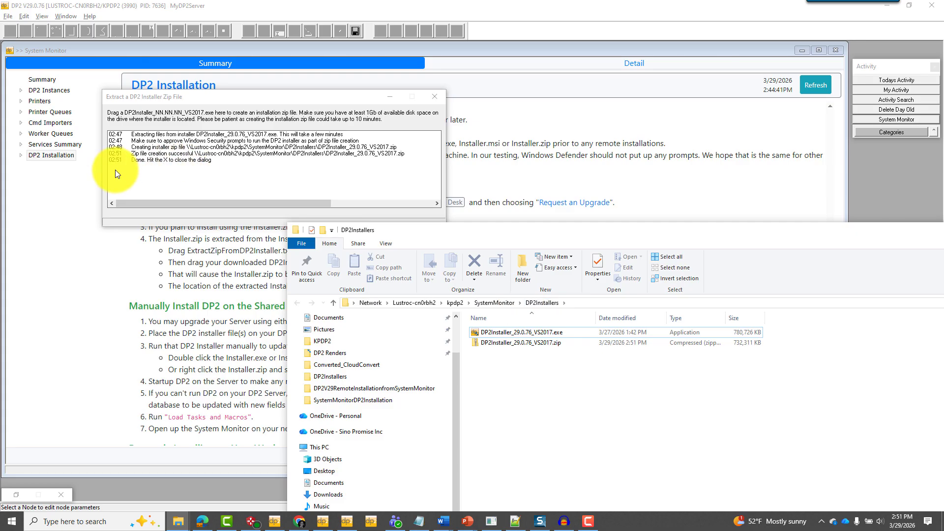
left_click(123, 96)
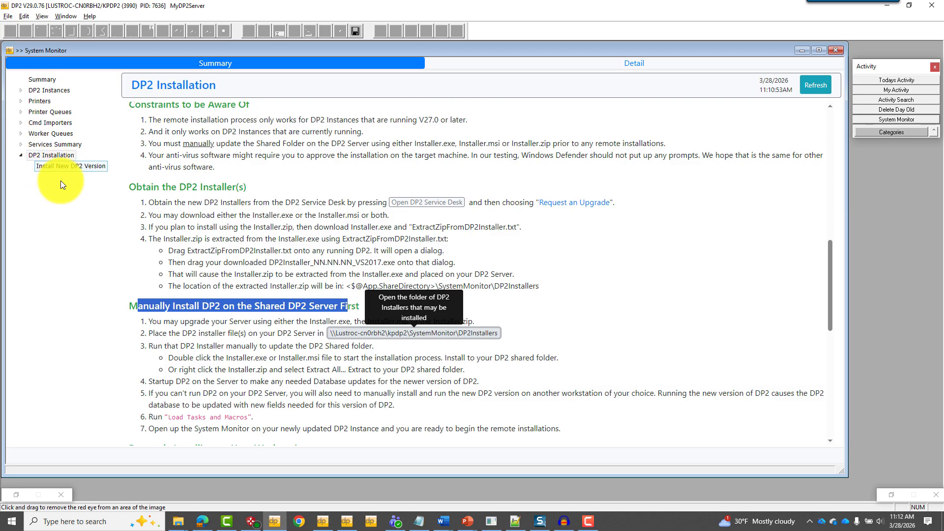
- Open the Install New DP2 Version page and examine the server entry, instance versions, and the Prepare and Install columns
left_click(67, 167)
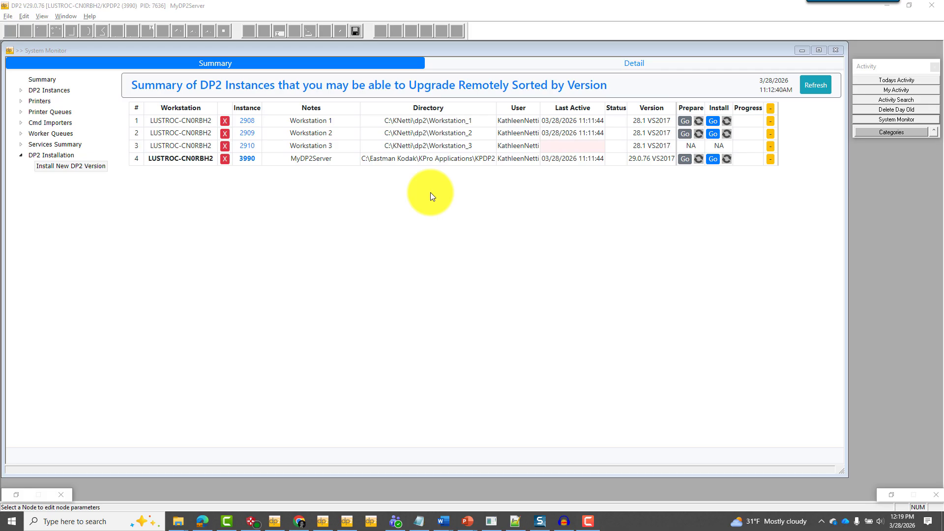
left_click(293, 160)
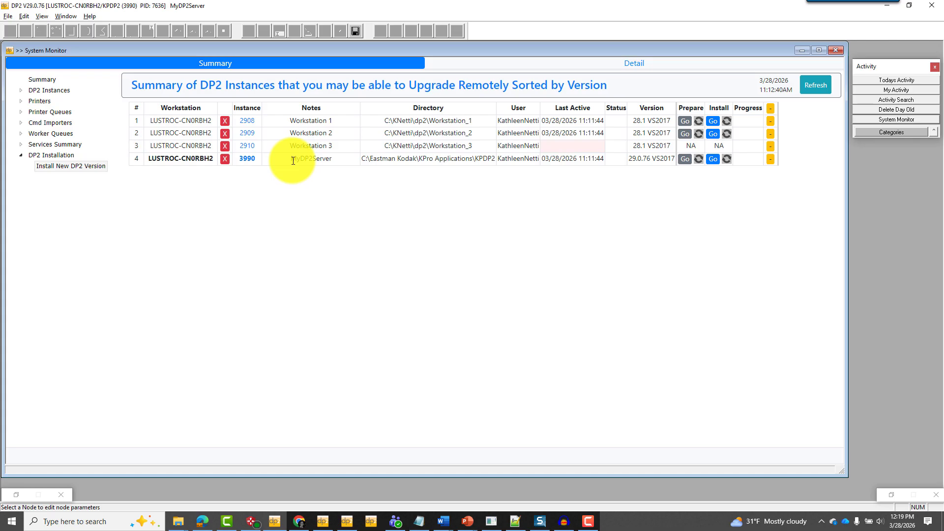
left_click_drag(295, 160, 325, 167)
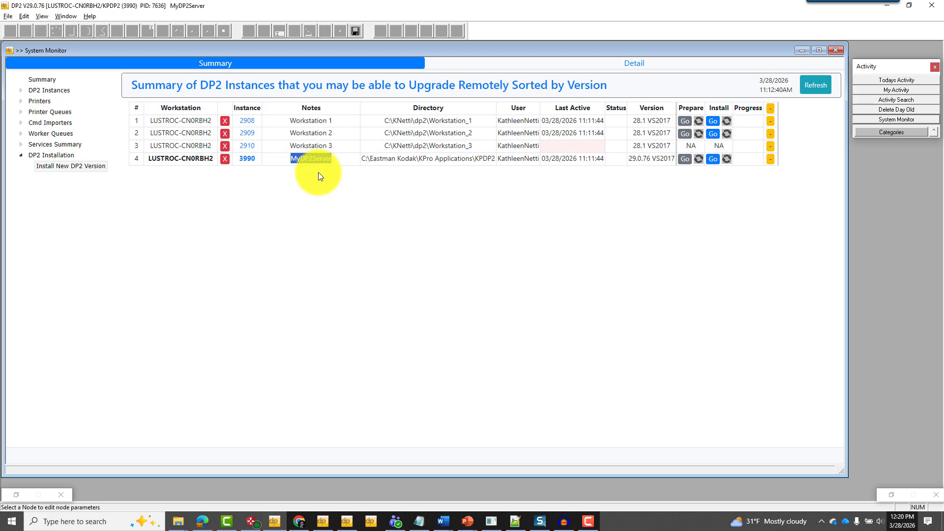
double_click(654, 108)
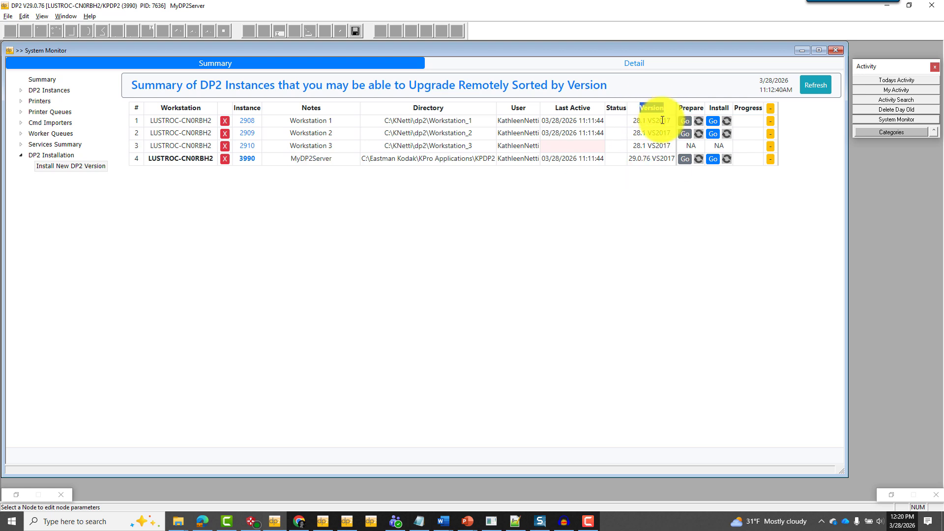
left_click_drag(630, 158, 673, 159)
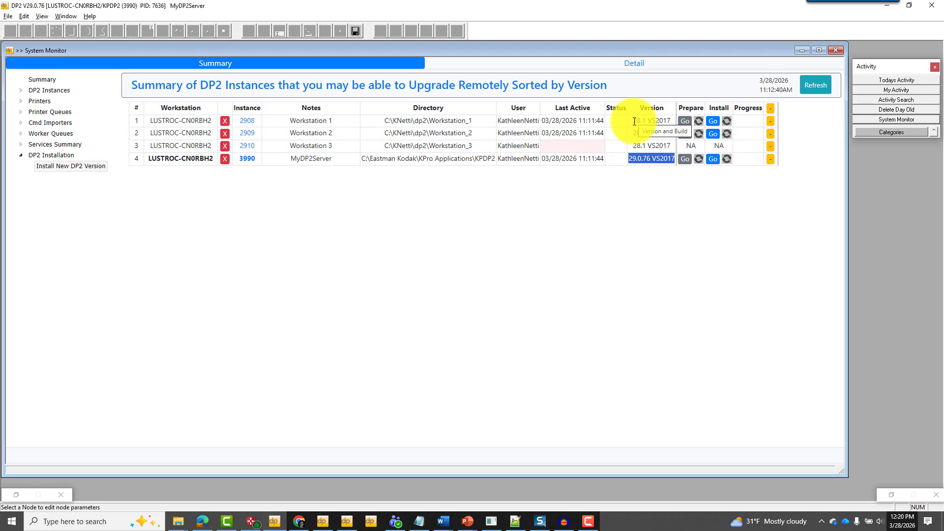
left_click(649, 129)
left_click_drag(651, 124, 666, 109)
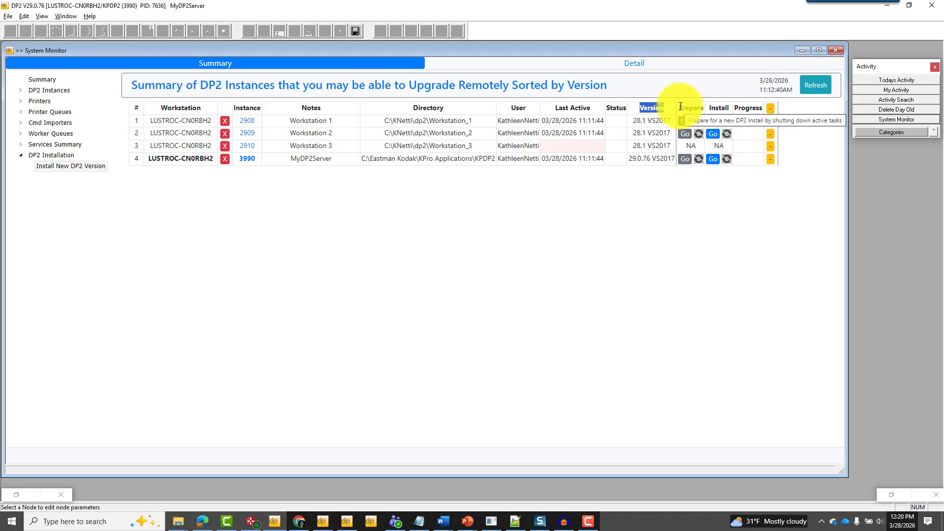
left_click_drag(680, 106, 729, 109)
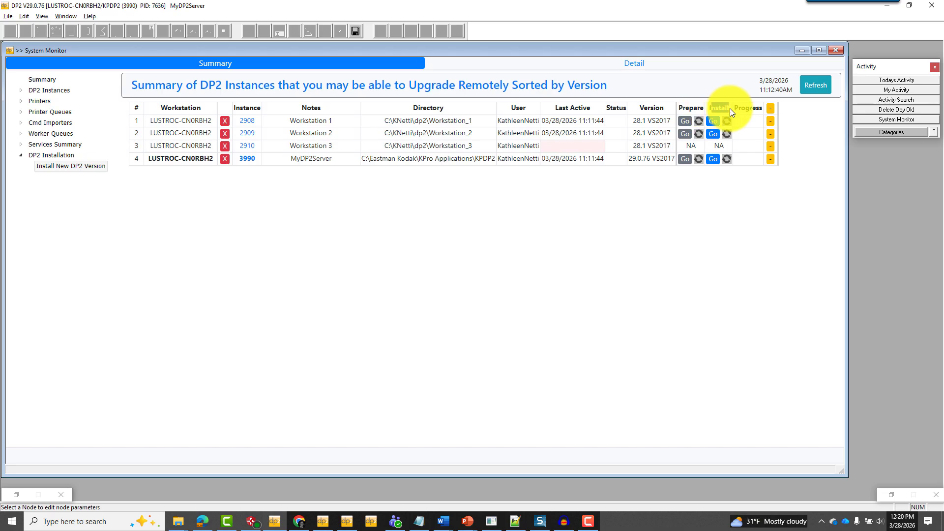
left_click(691, 112)
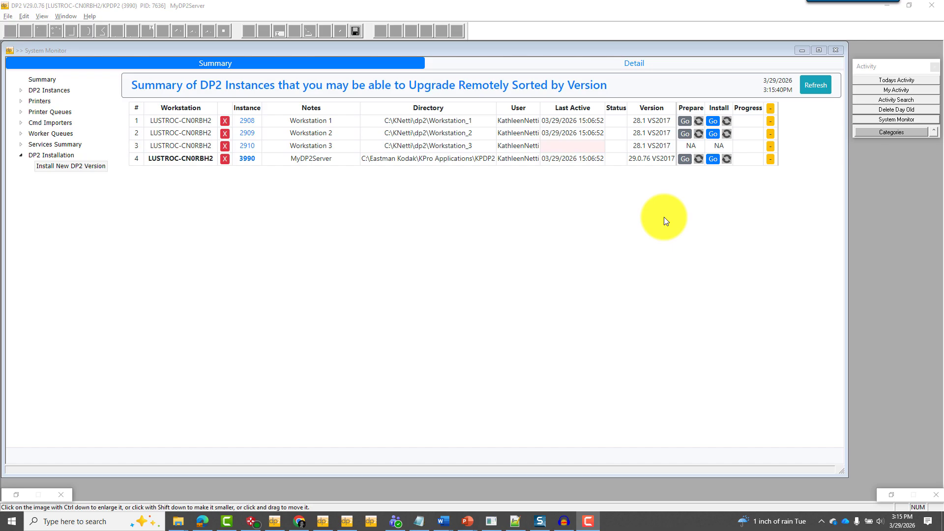
- Prepare the Workstation 1 and Workstation 2 instances for installation by stopping their active background tasks
left_click(685, 123)
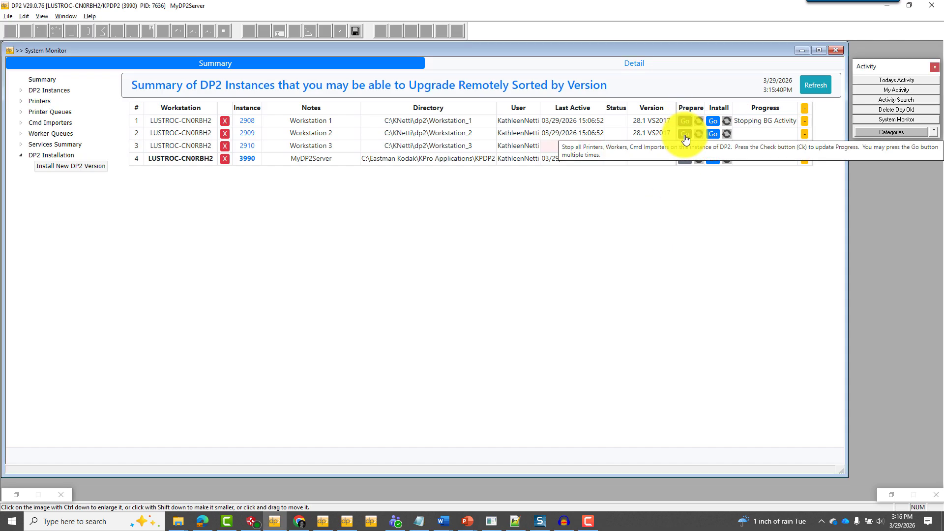
left_click(684, 135)
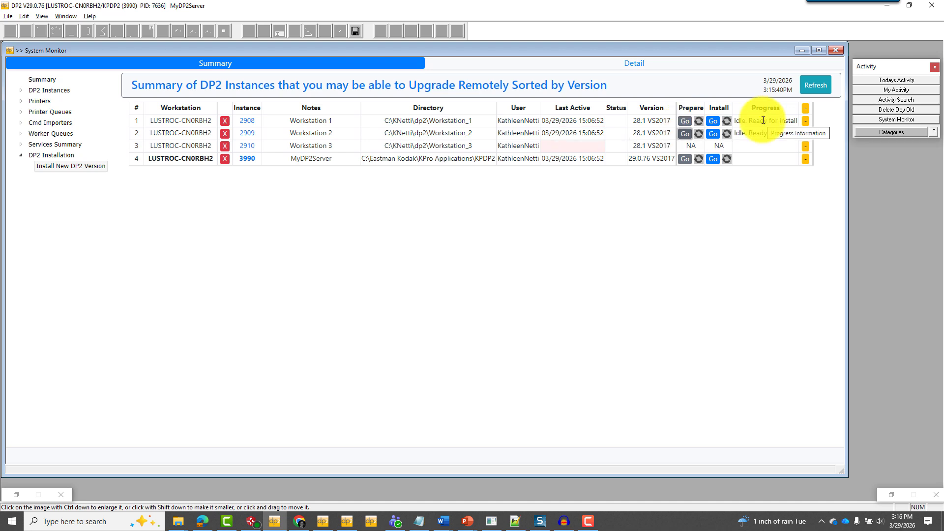
- Start the remote installation of DP2Installer_29.0.76_VS2017.zip on Workstation 1 and Workstation 2, keeping their existing install directories
left_click(713, 121)
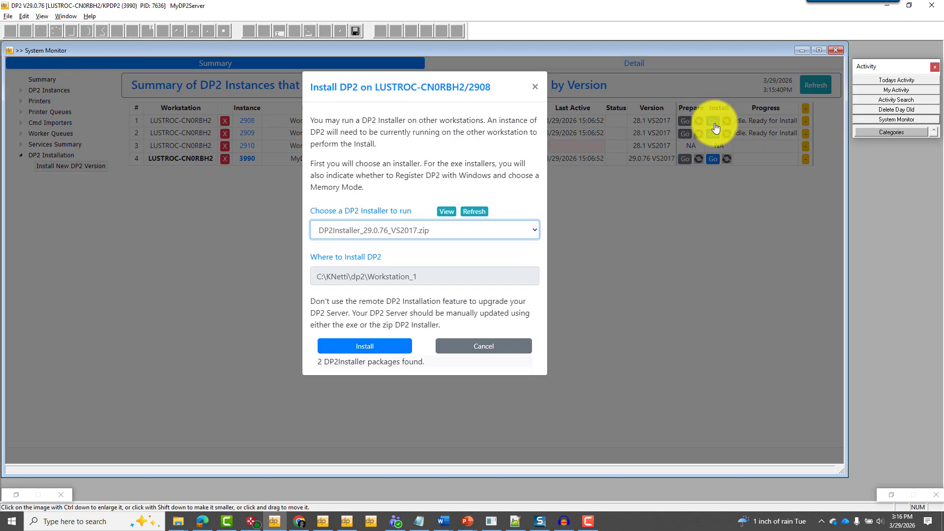
left_click(529, 233)
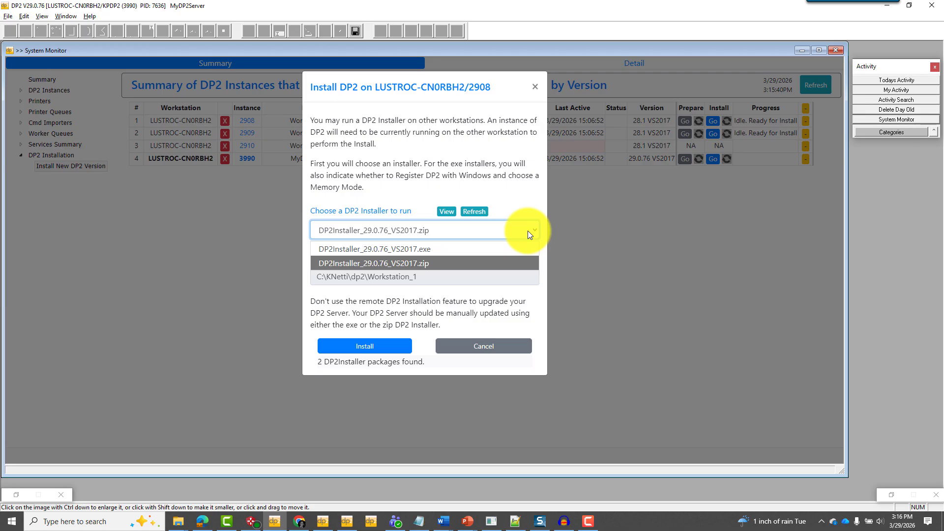
left_click(480, 264)
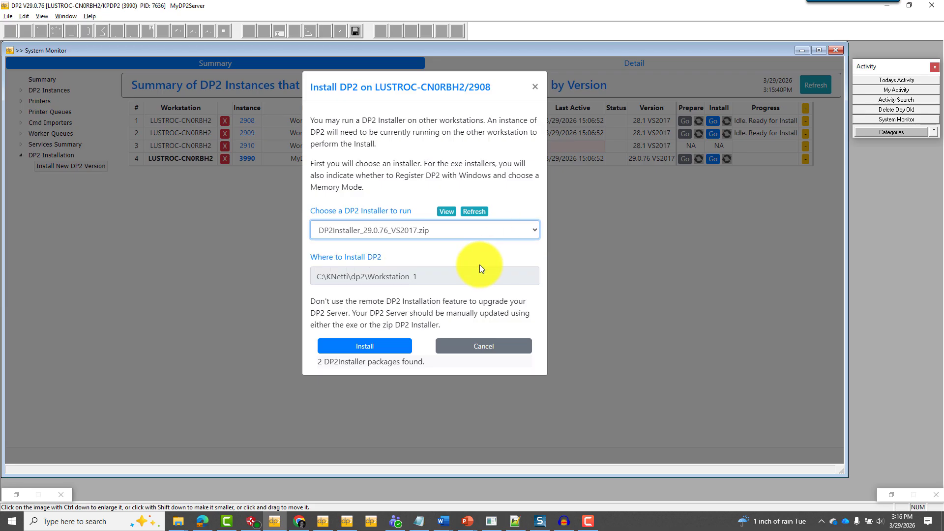
left_click_drag(315, 275, 433, 290)
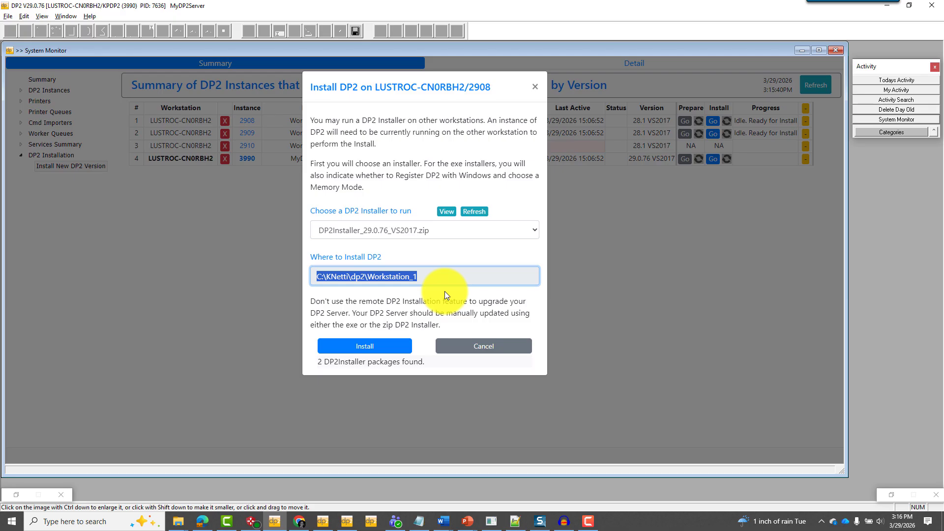
left_click(389, 347)
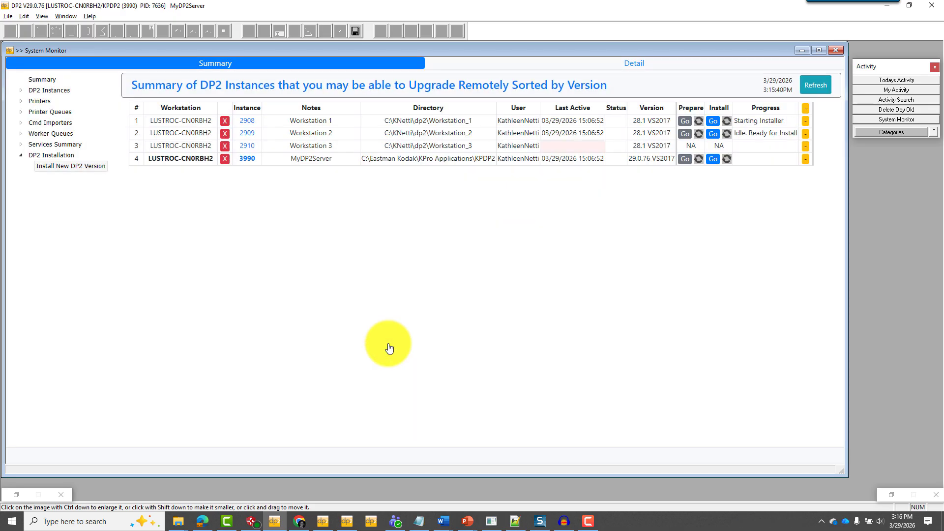
left_click(713, 134)
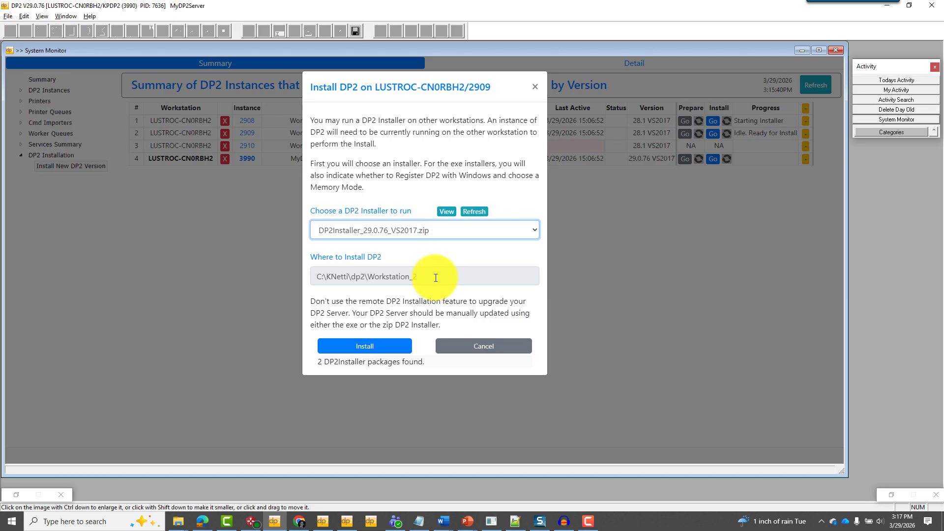
left_click(377, 347)
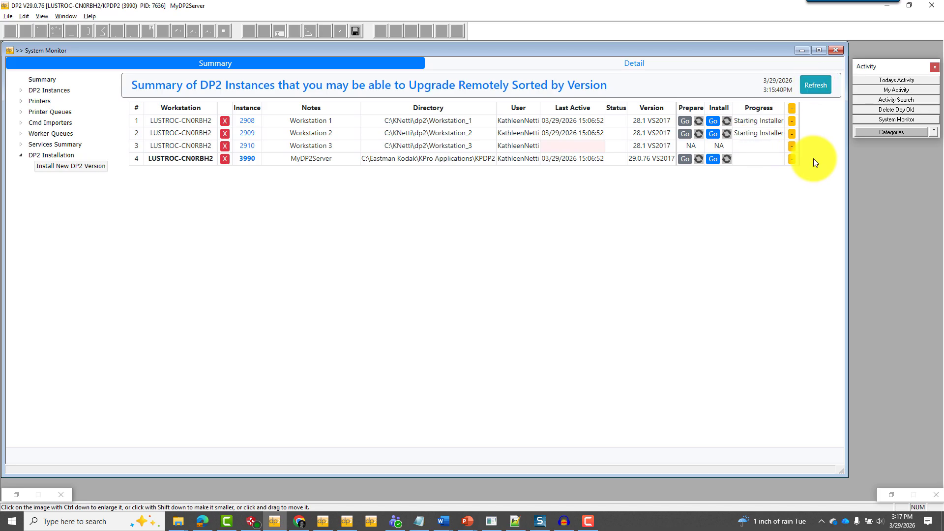
- Refresh the upgrade summary repeatedly to check the installation progress and versions of Workstation 1 and Workstation 2
left_click(815, 86)
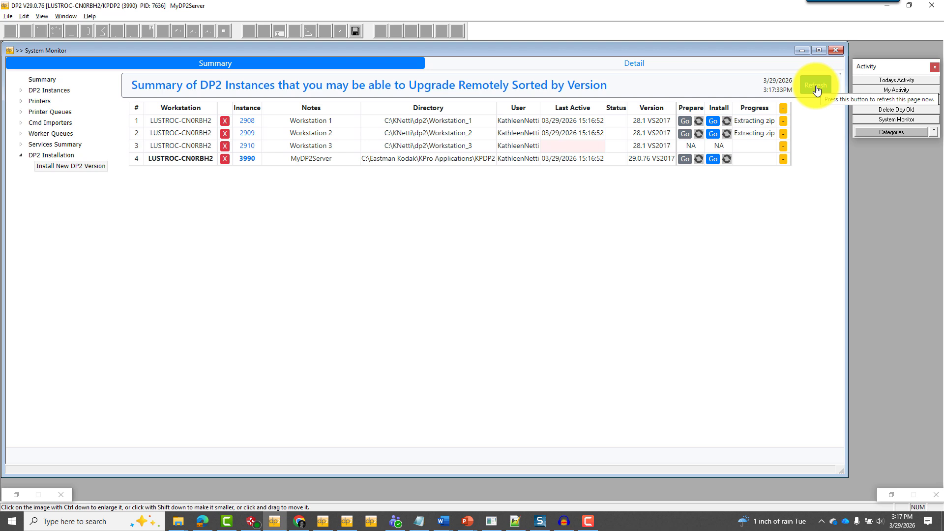
left_click(816, 87)
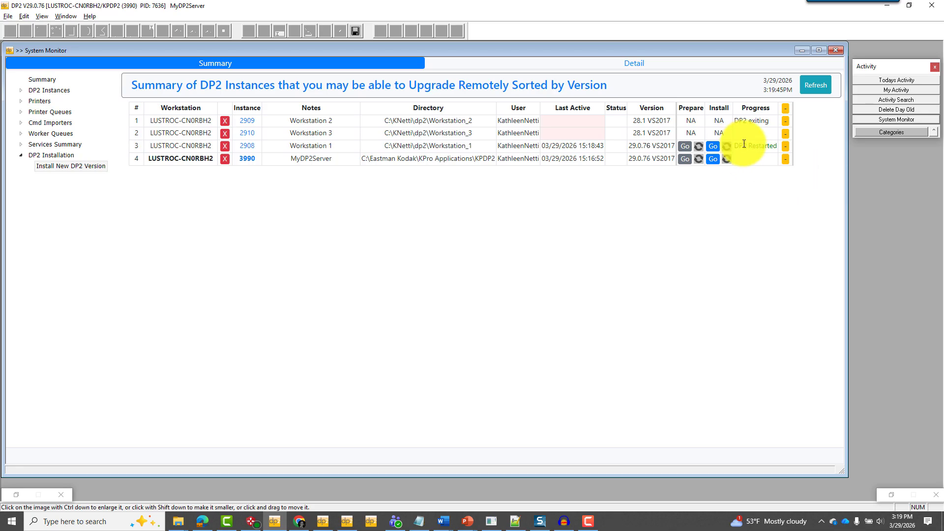
mouse_move(744, 147)
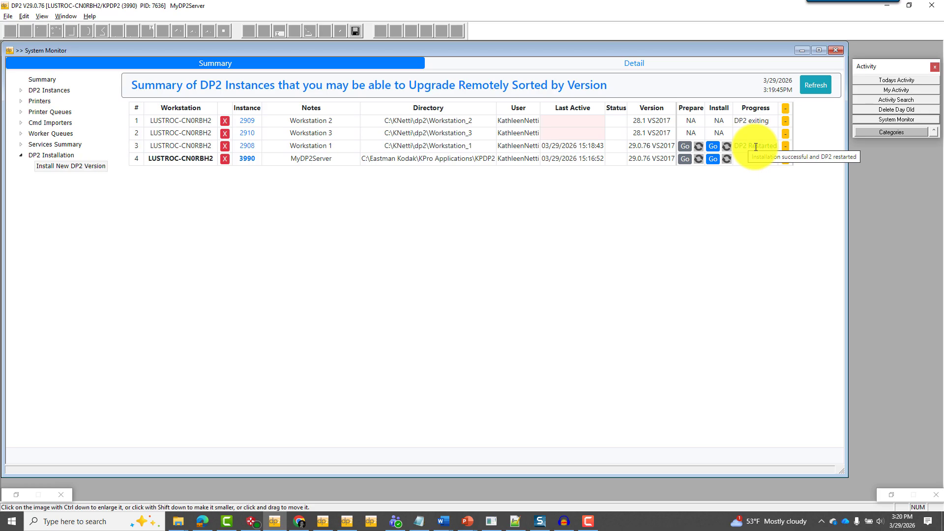
left_click(813, 86)
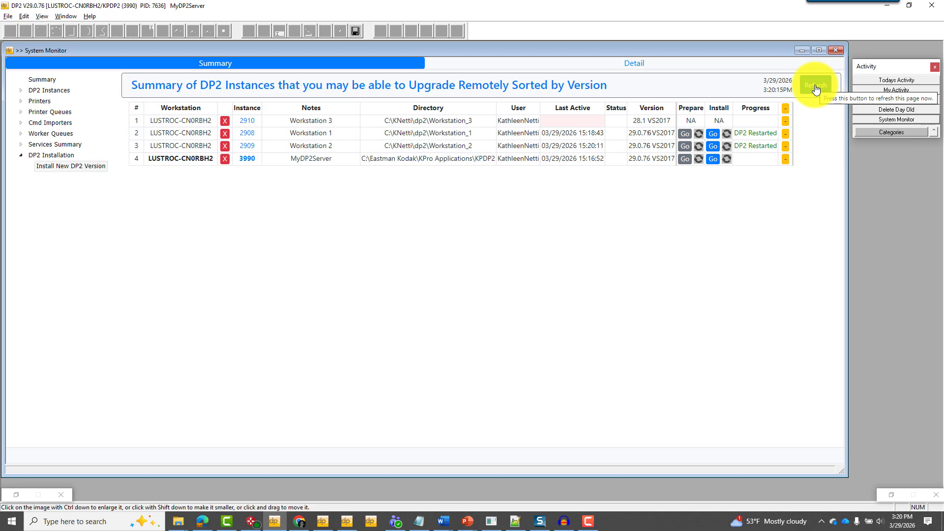